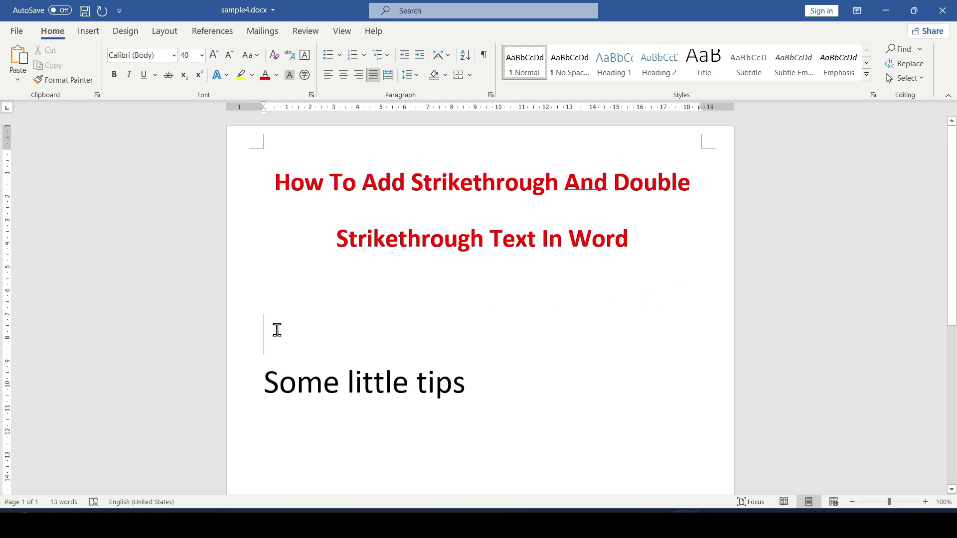
- Strike through 'Some little tips', undo it, and put the cursor on the blank line above
{"action": "mouse_move", "coordinate": [274, 184]}
{"action": "left_mouse_down"}
{"action": "mouse_move", "coordinate": [530, 185]}
{"action": "mouse_move", "coordinate": [633, 245]}
{"action": "left_mouse_up"}
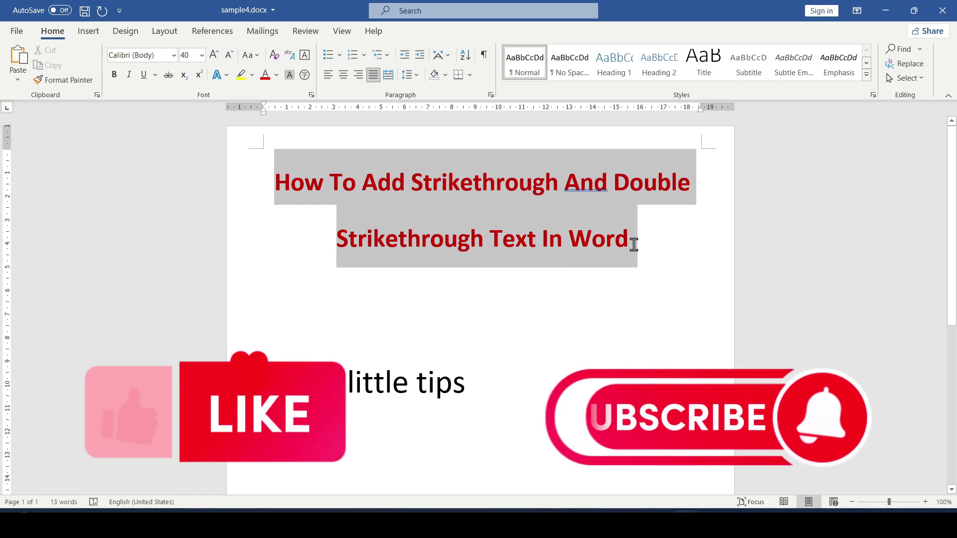
{"action": "left_click", "coordinate": [293, 317]}
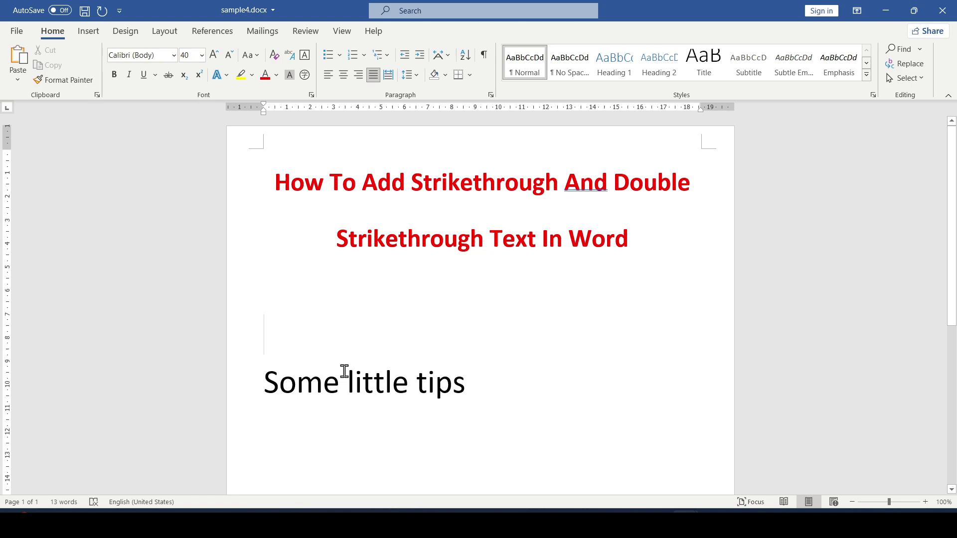
{"action": "left_click", "coordinate": [393, 383]}
{"action": "left_click_drag", "start_coordinate": [267, 383], "coordinate": [463, 387]}
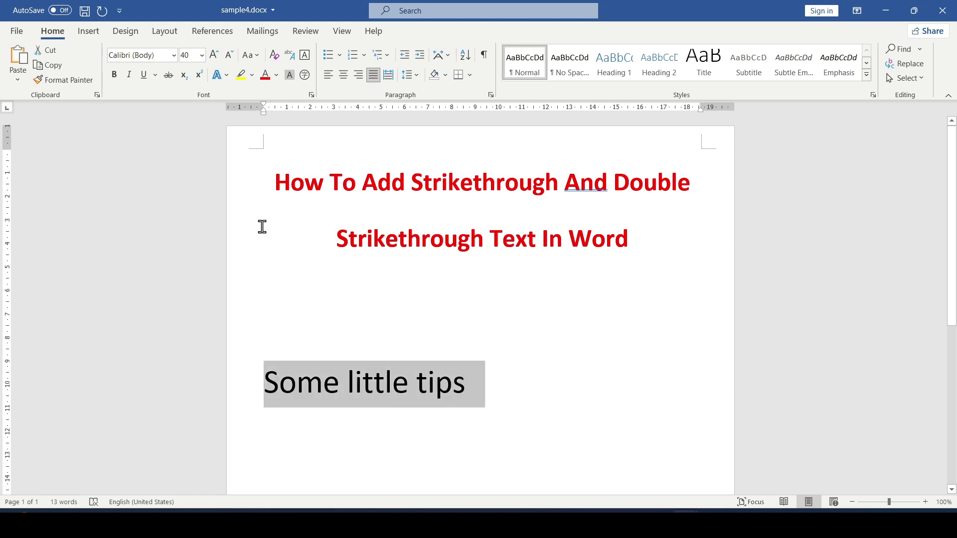
{"action": "left_click", "coordinate": [170, 75]}
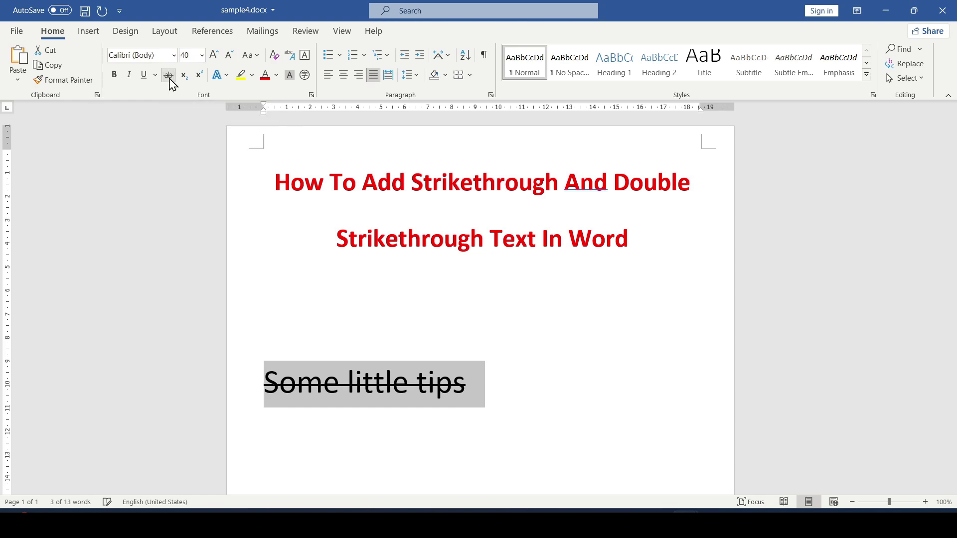
{"action": "left_click", "coordinate": [281, 341]}
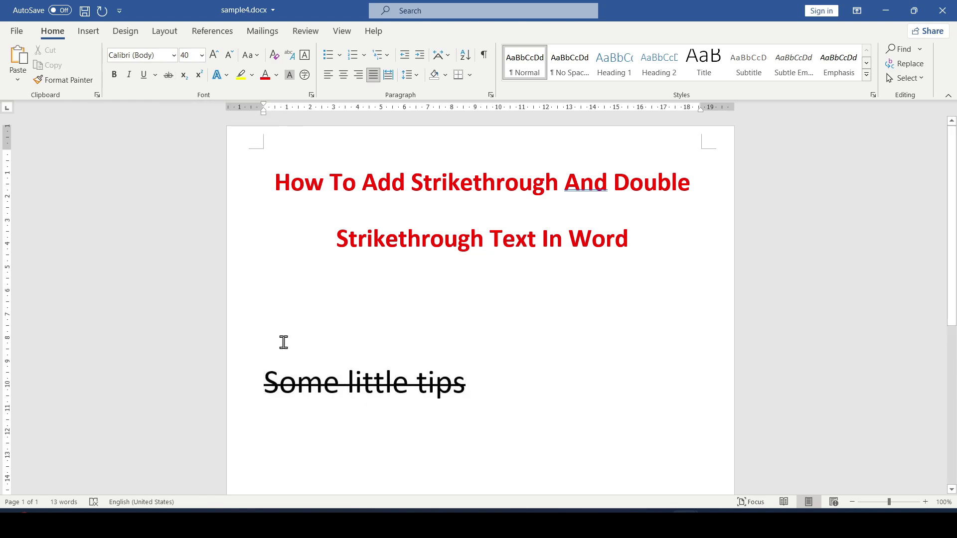
{"action": "key", "text": "ctrl+z"}
{"action": "left_click", "coordinate": [274, 336]}
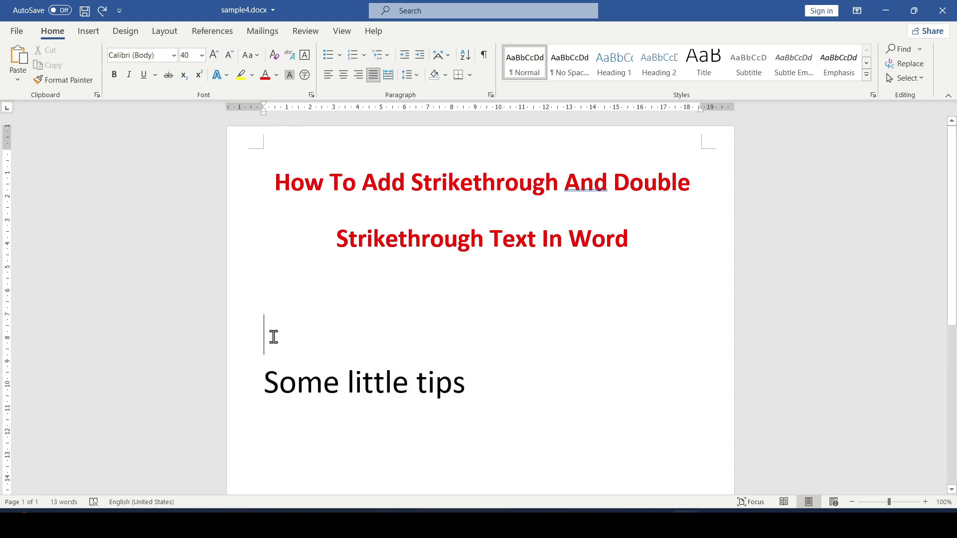
- Turn on Strikethrough on the blank line so 'Some kind of text' is entered struck through
{"action": "left_click", "coordinate": [169, 74]}
{"action": "type", "text": "Some "}
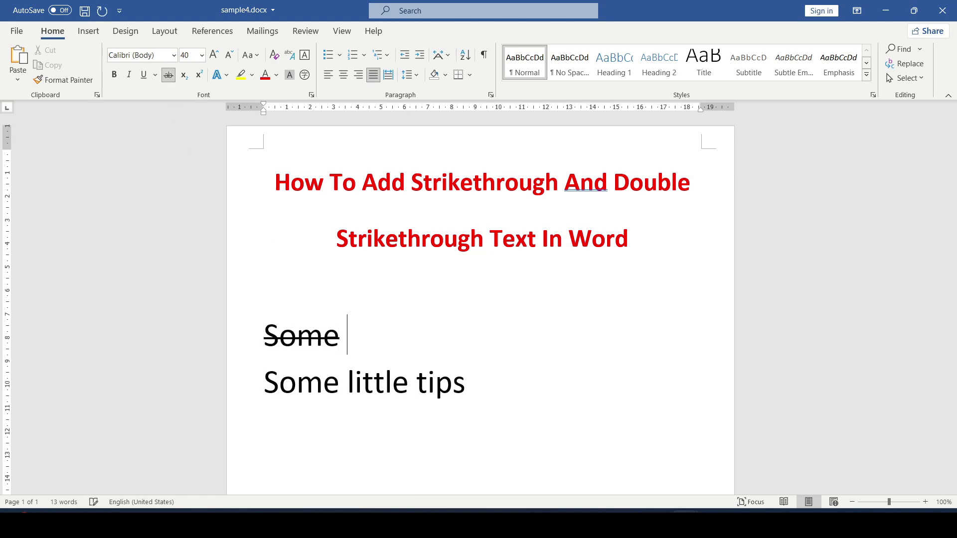
{"action": "type", "text": "kin"}
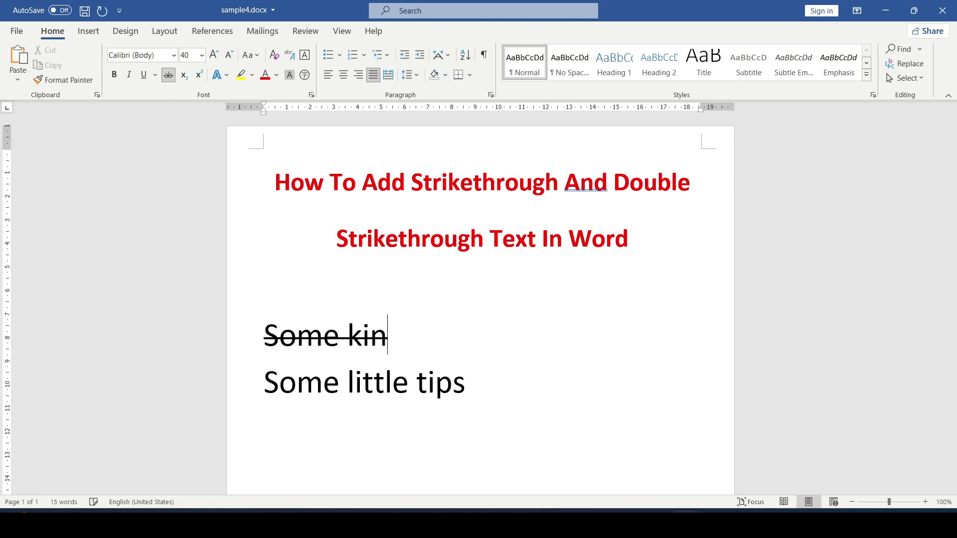
{"action": "type", "text": "fd oftex"}
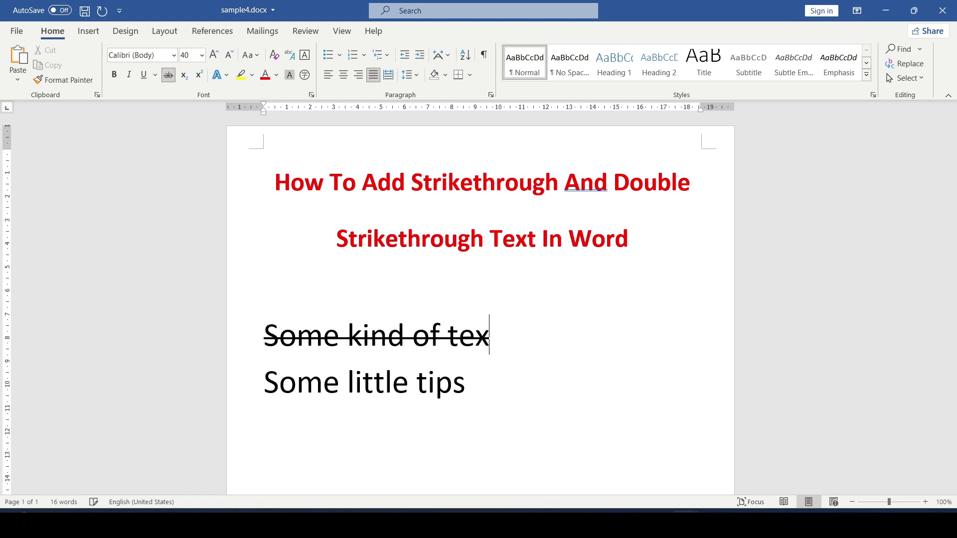
{"action": "type", "text": "t"}
{"action": "left_click", "coordinate": [426, 383]}
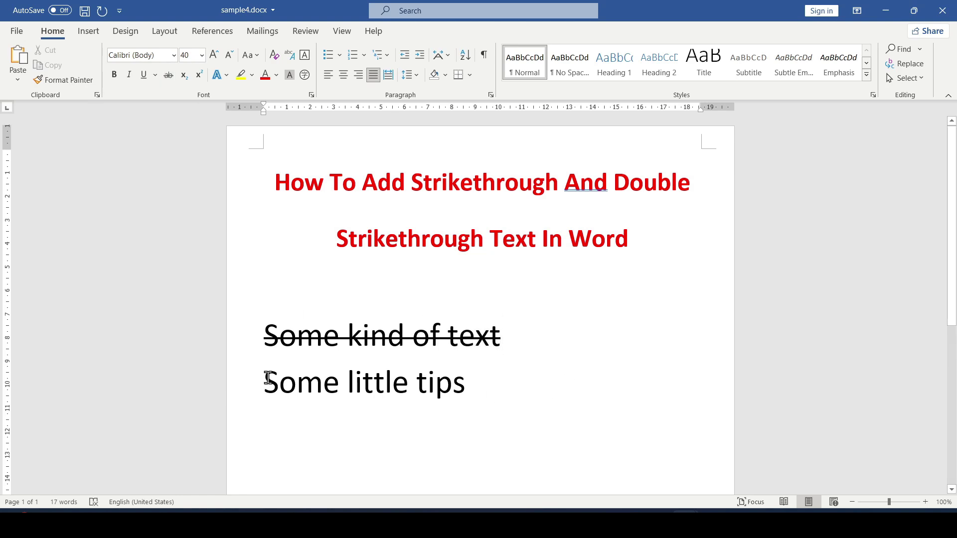
- Give 'Some little tips' Double strikethrough through the Font dialog (Ctrl+D)
{"action": "left_click_drag", "start_coordinate": [265, 376], "coordinate": [473, 376]}
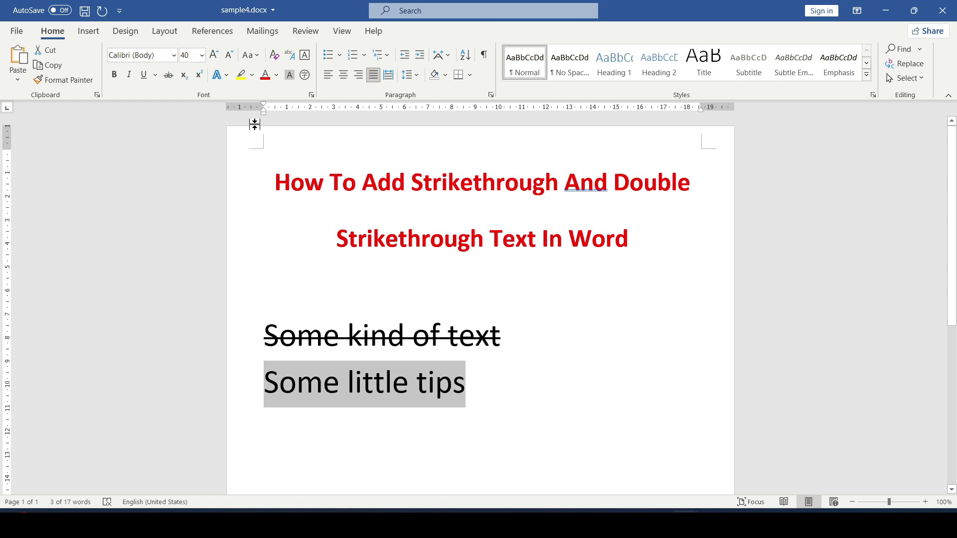
{"action": "left_click", "coordinate": [310, 95]}
{"action": "left_click", "coordinate": [824, 135]}
{"action": "key", "text": "ctrl+d"}
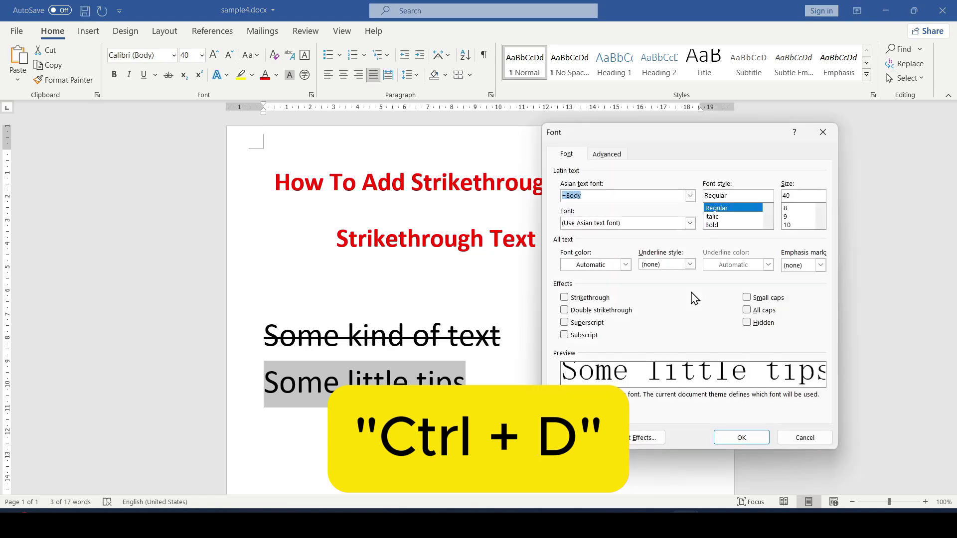
{"action": "left_click", "coordinate": [583, 312]}
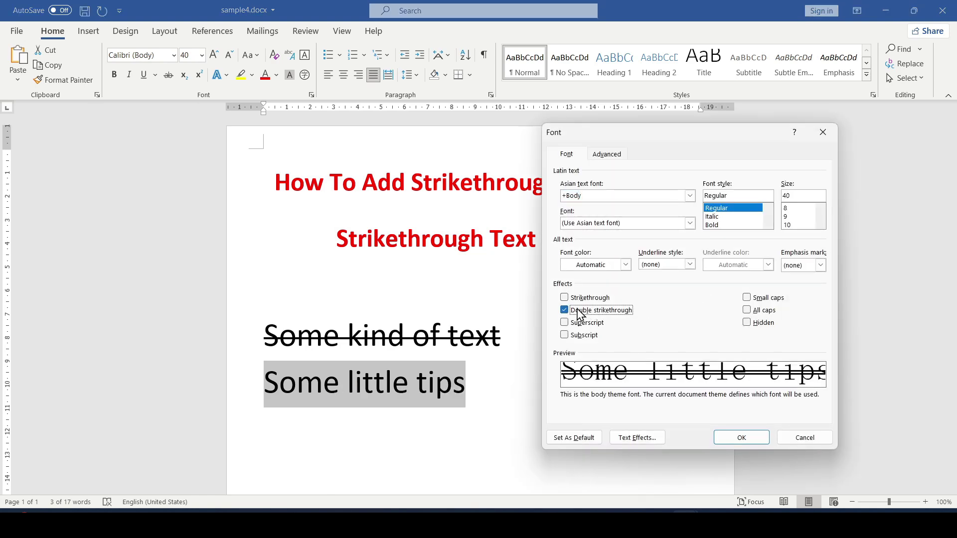
{"action": "left_click", "coordinate": [741, 438]}
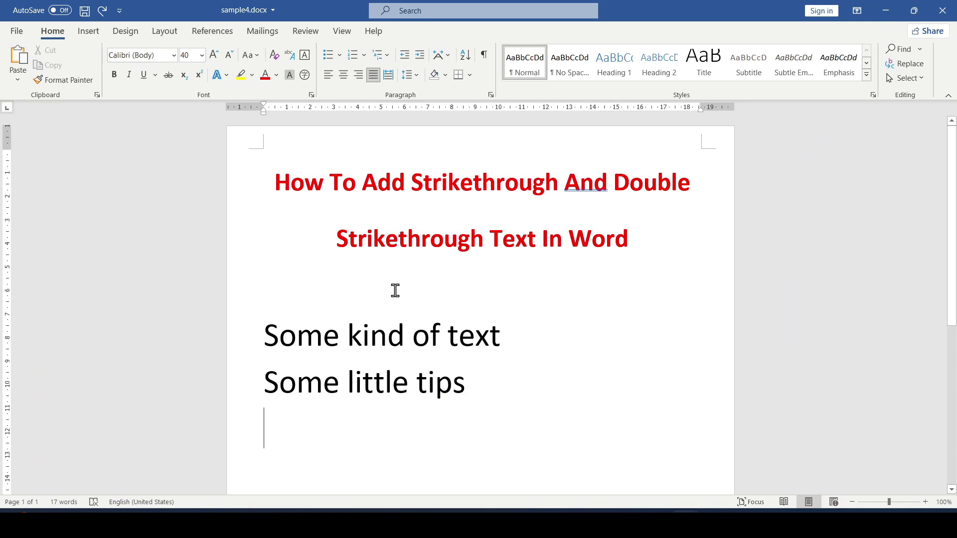
- Show the Quick Access Toolbar context menu from the Save icon
{"action": "left_click", "coordinate": [350, 341]}
{"action": "left_click", "coordinate": [440, 339]}
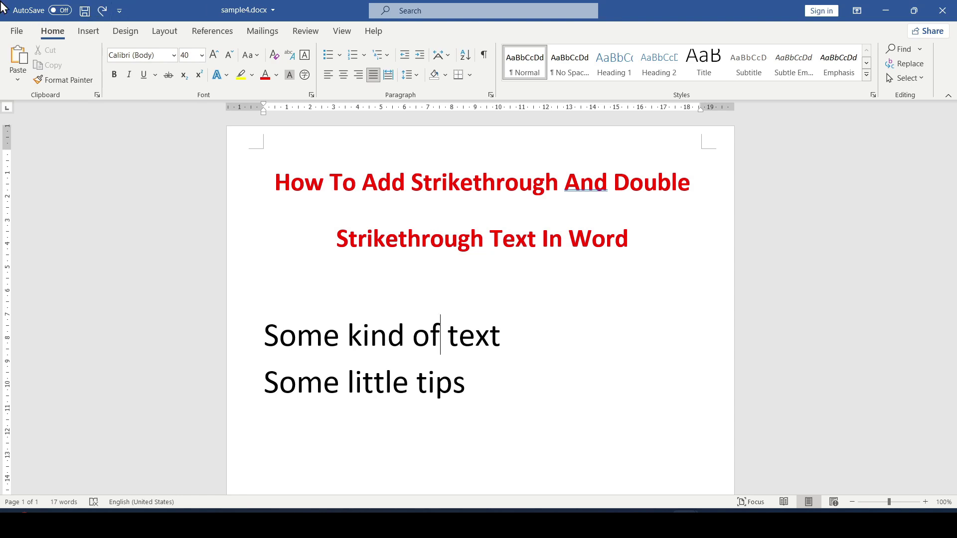
{"action": "right_click", "coordinate": [87, 14]}
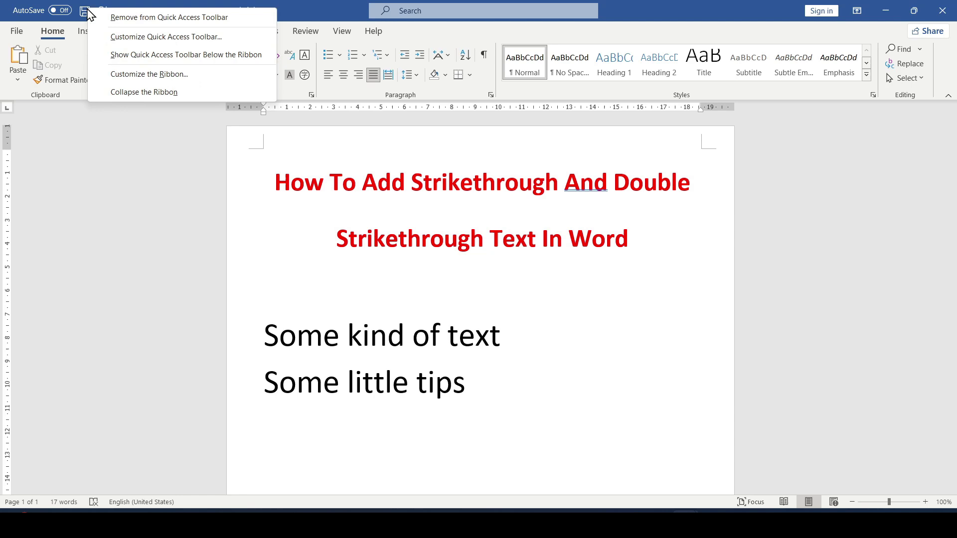
- Add the Double Strikethrough command to the Quick Access Toolbar
{"action": "left_click", "coordinate": [152, 40]}
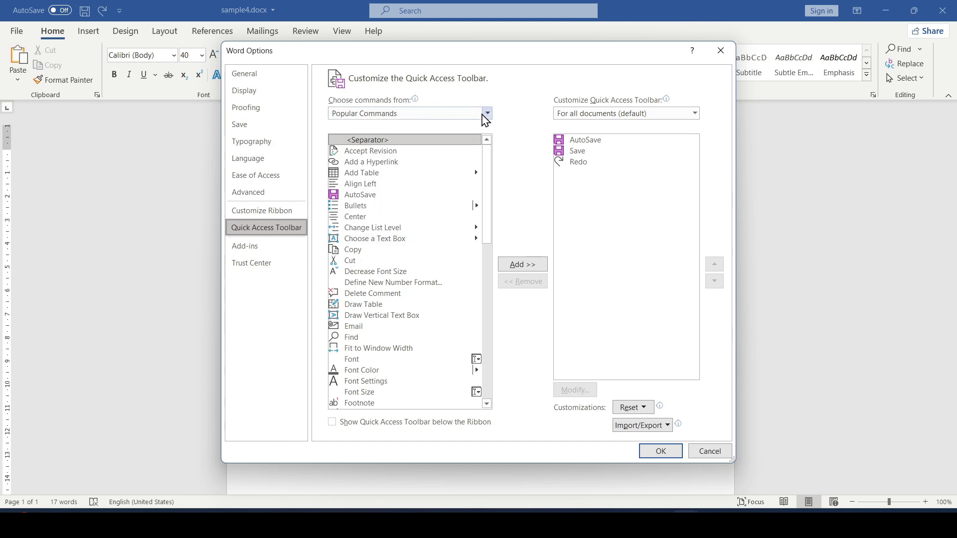
{"action": "left_click", "coordinate": [486, 114]}
{"action": "key", "text": "Escape"}
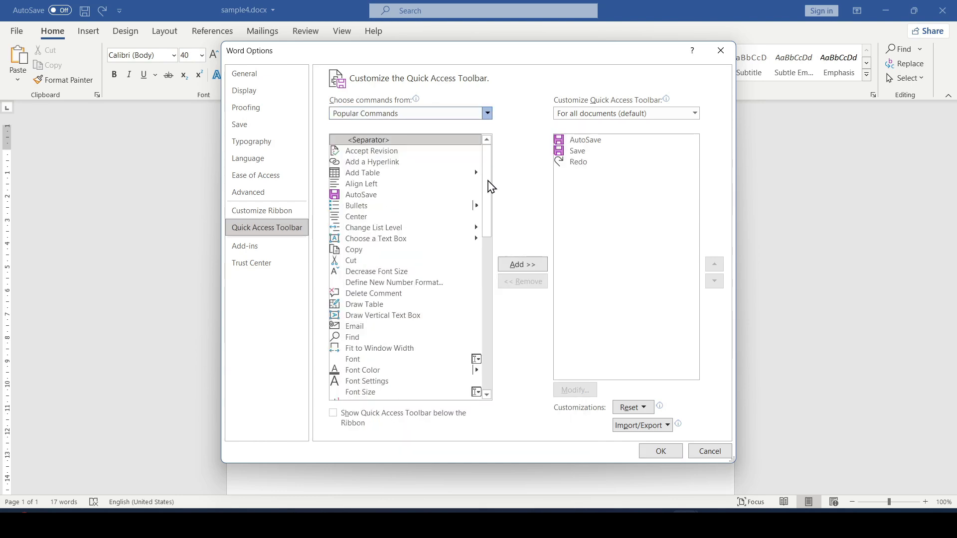
{"action": "left_click_drag", "start_coordinate": [489, 157], "coordinate": [486, 217]}
{"action": "left_click", "coordinate": [370, 233]}
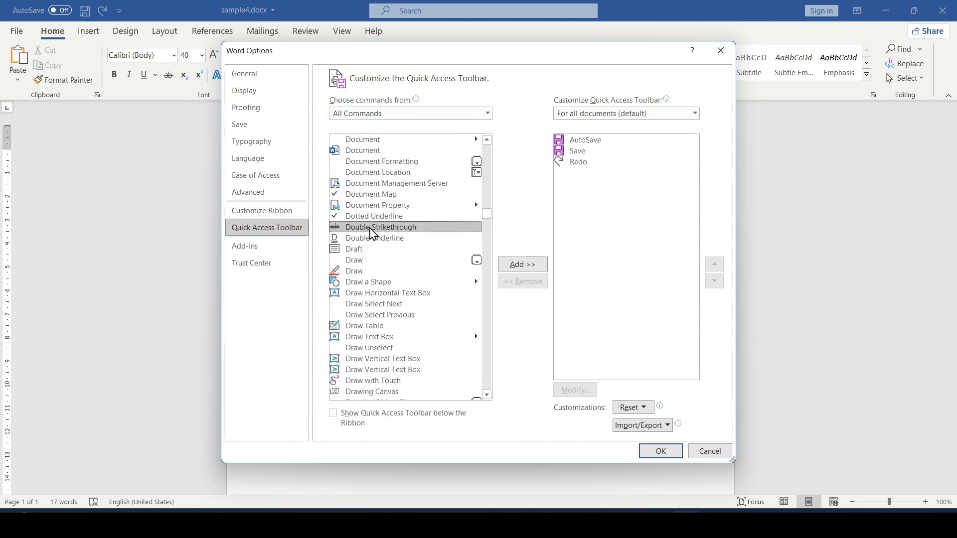
{"action": "left_click", "coordinate": [522, 265]}
{"action": "left_click", "coordinate": [661, 451]}
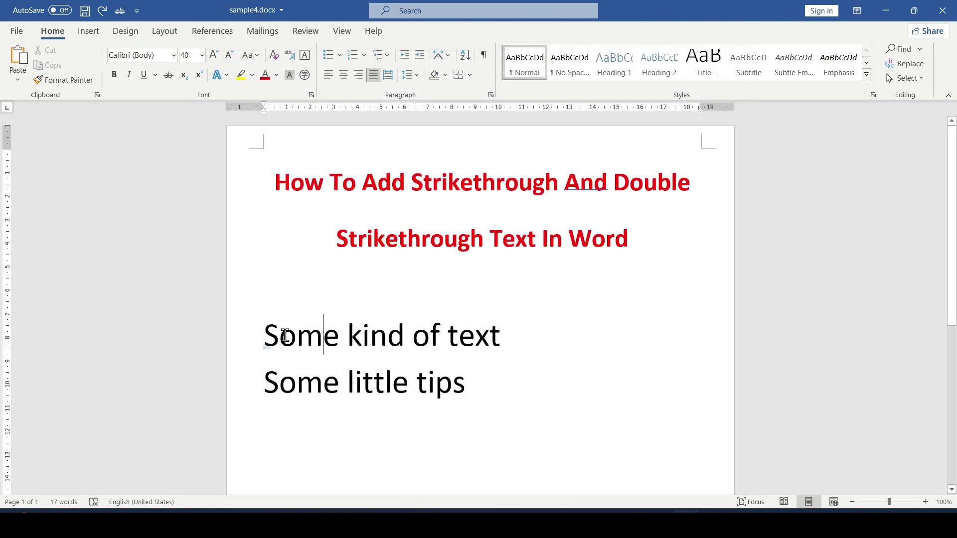
- Apply Double Strikethrough to both text lines with the new toolbar button
{"action": "left_click", "coordinate": [266, 336]}
{"action": "left_click", "coordinate": [472, 382], "text": "shift"}
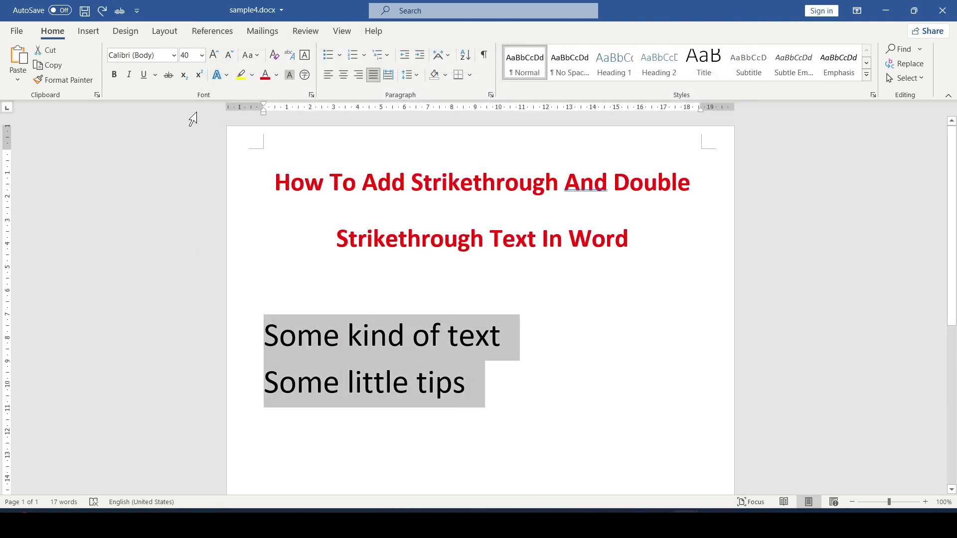
{"action": "left_click", "coordinate": [120, 11]}
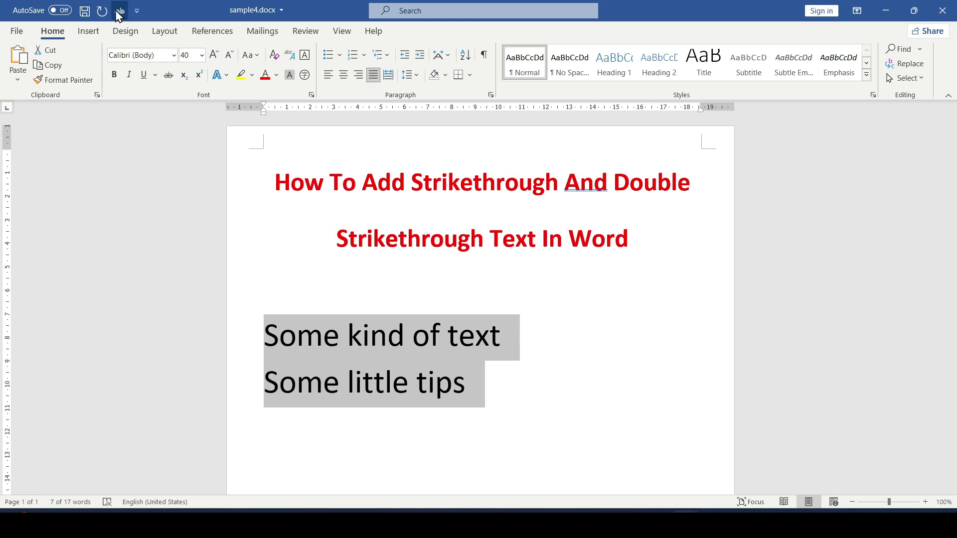
- Remove Double Strikethrough from the Quick Access Toolbar and deselect the lines
{"action": "right_click", "coordinate": [120, 11]}
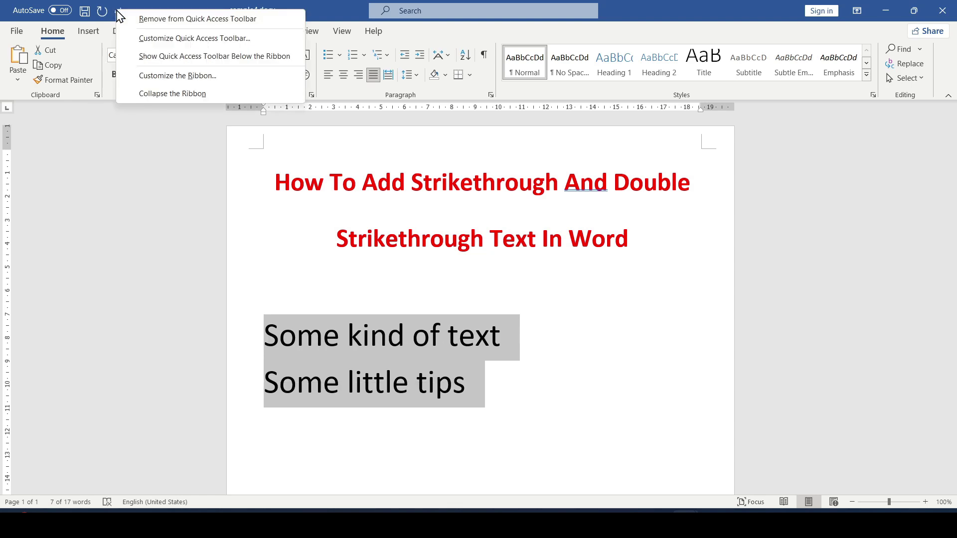
{"action": "left_click", "coordinate": [208, 24]}
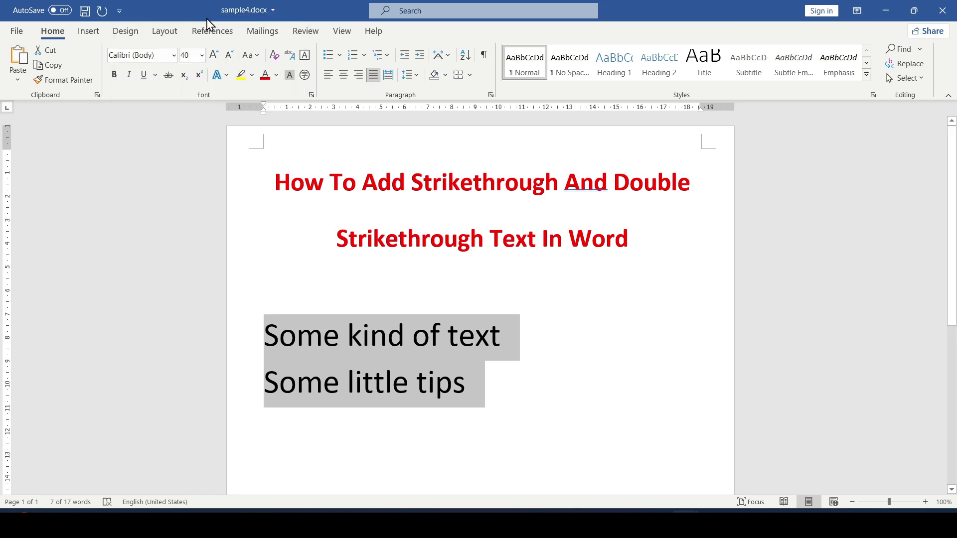
{"action": "left_click", "coordinate": [527, 337]}
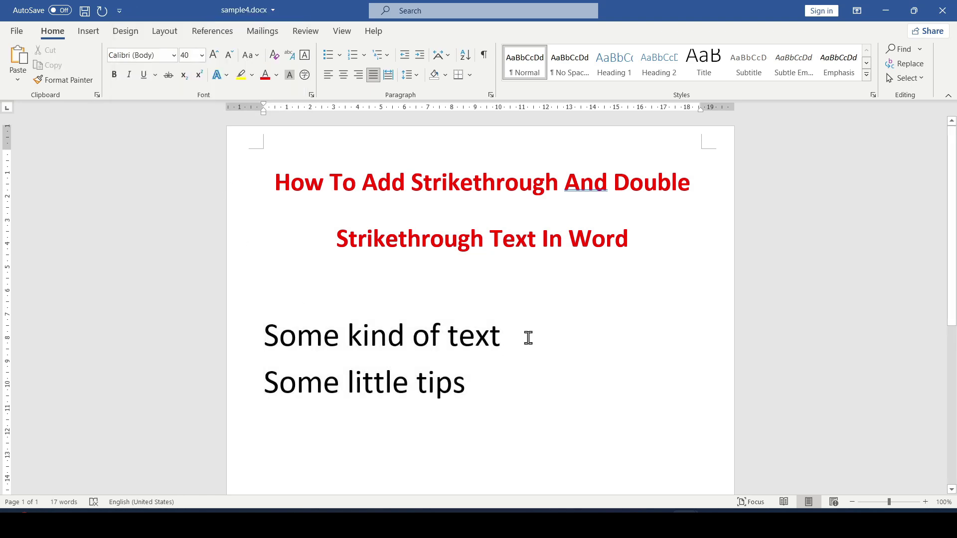